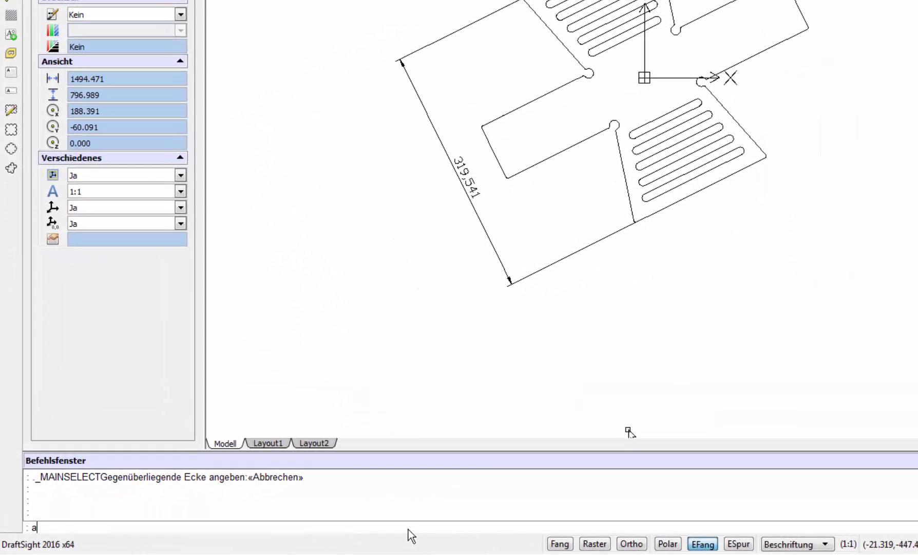
Start the ALIGN command in Ausrichten.dwg by entering ausrichten
type("ausrichten")
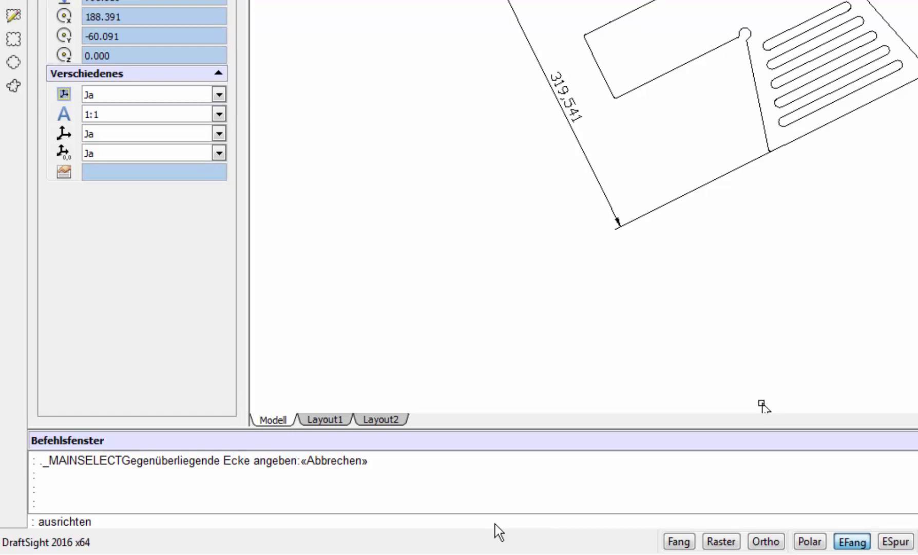
key("Return")
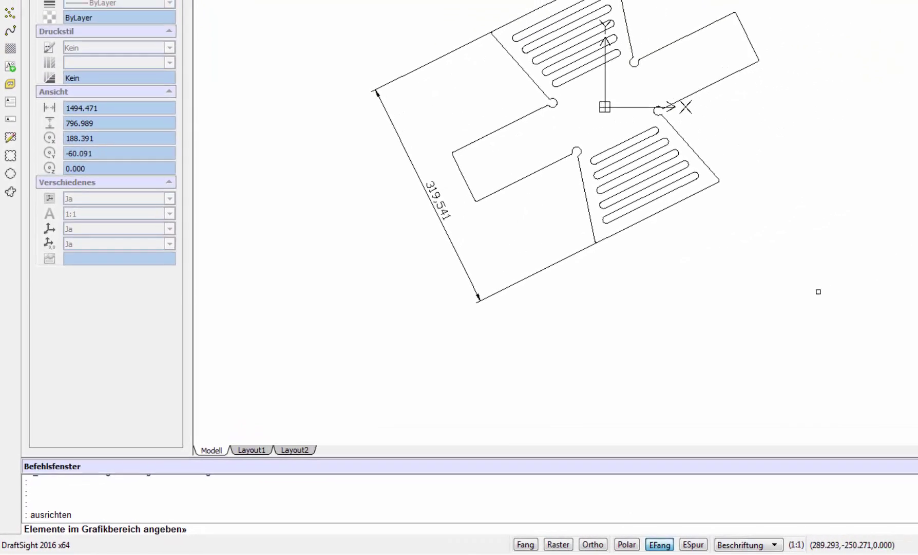
Window-select the cross-shaped part and its 319,541 dimension (81 entities) to align
left_click(580, 382)
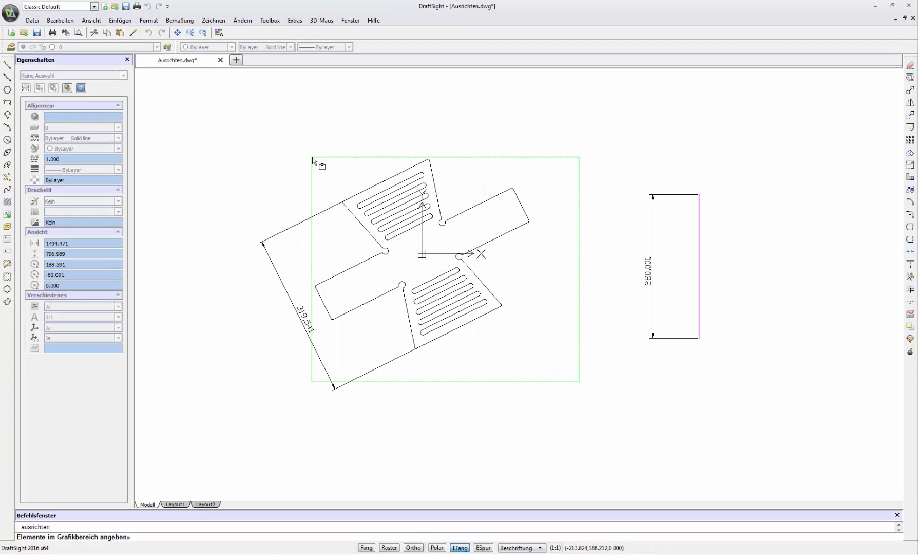
left_click(312, 157)
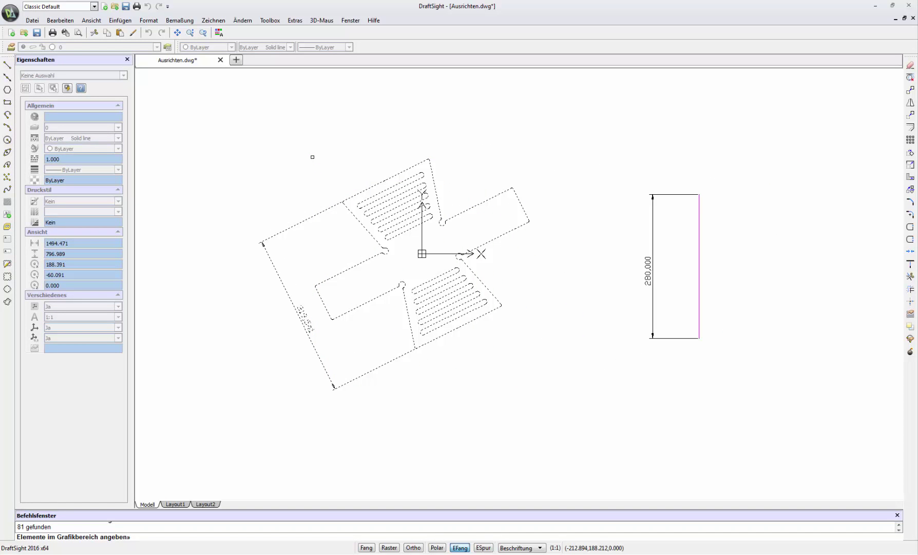
key("Return")
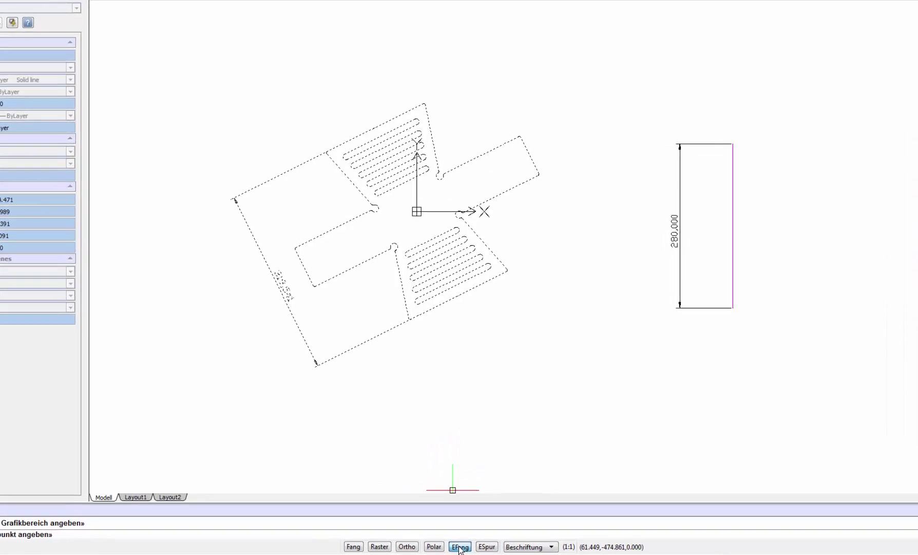
Enable Endpoint and Midpoint entity snaps in the EFang settings
right_click(460, 548)
left_click(495, 523)
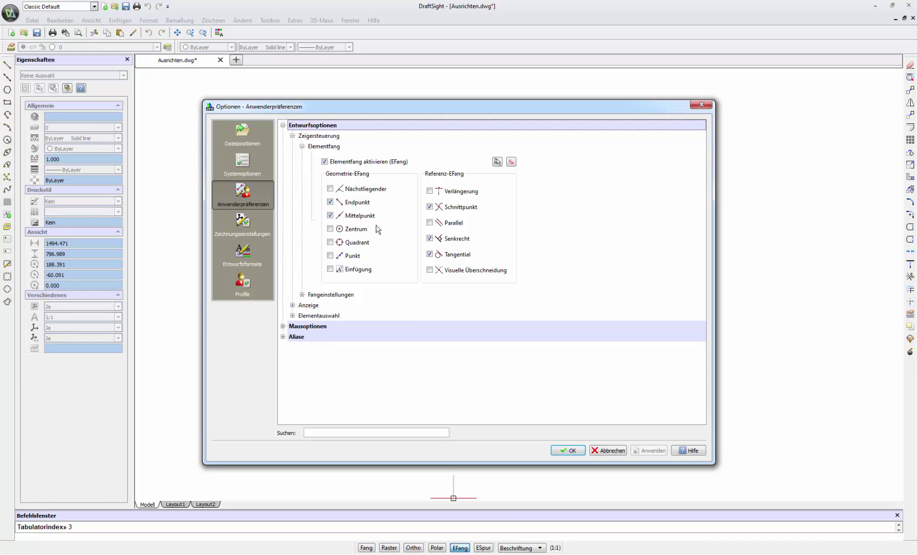
left_click(568, 450)
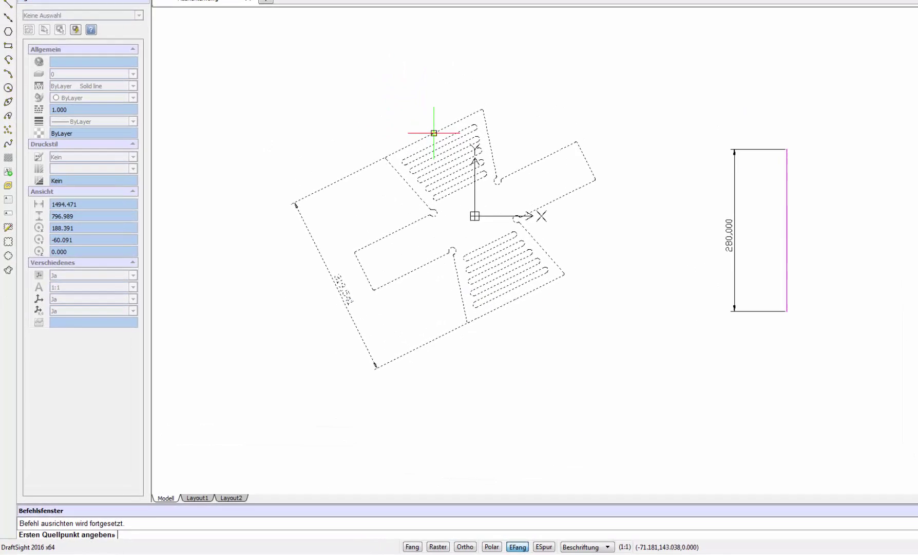
Pair the cross part's top and bottom edge midpoints with the 280 line's top and bottom ends
left_click(531, 38)
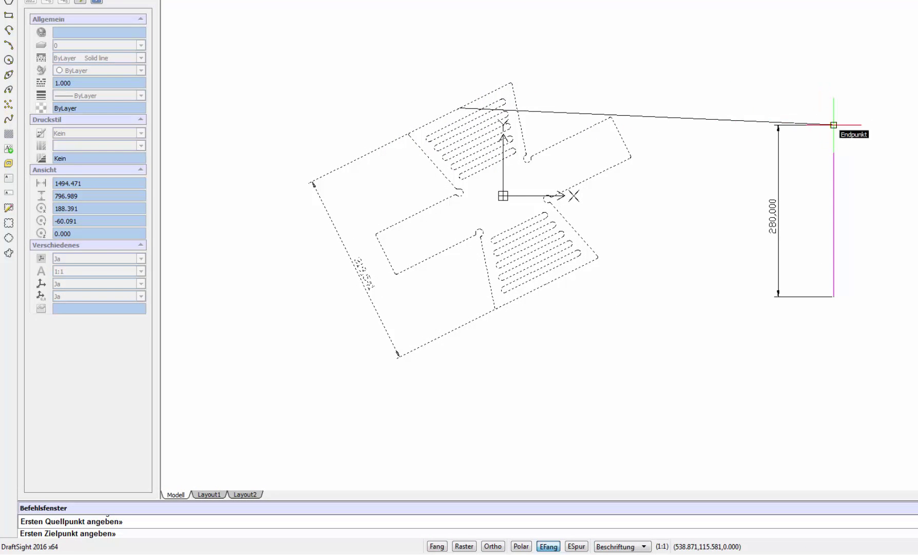
left_click(833, 125)
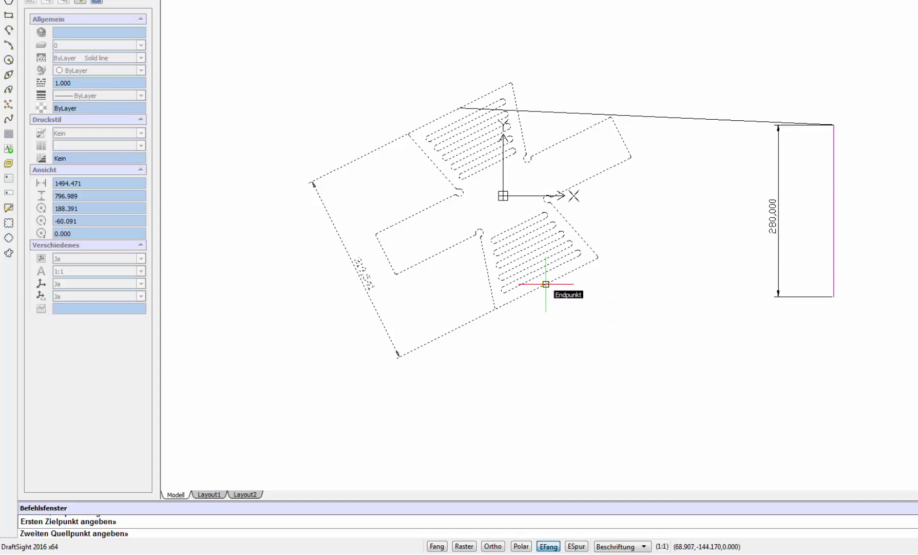
left_click(547, 284)
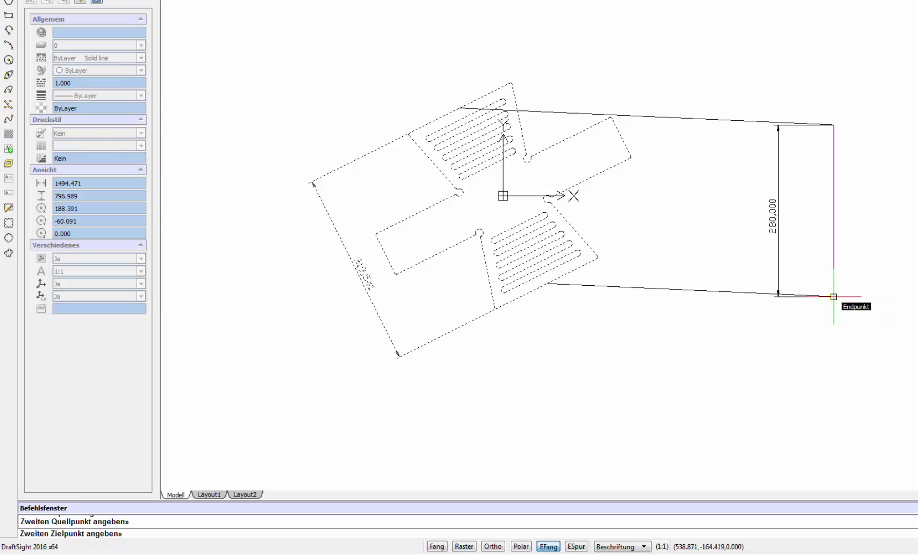
left_click(834, 297)
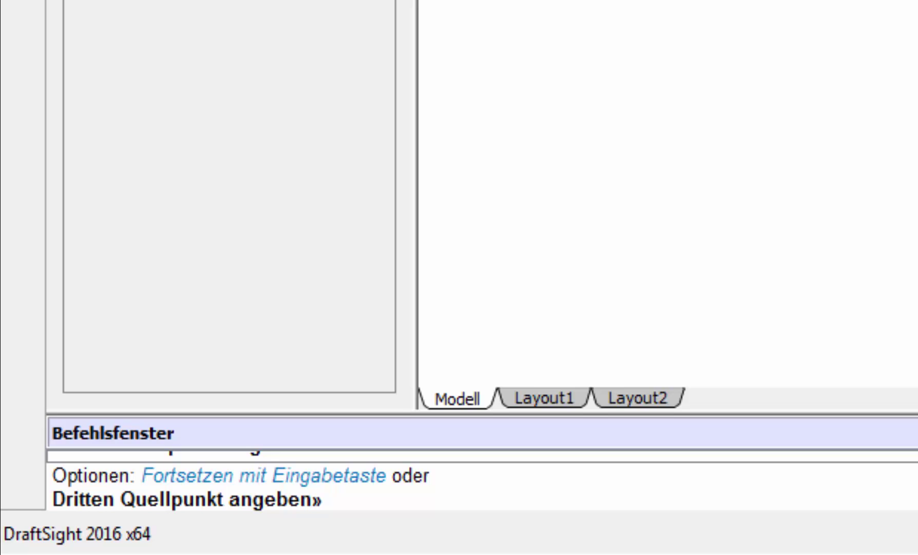
Skip the third point pair and scale the cross part (j) so it spans the 280 line
key("Return")
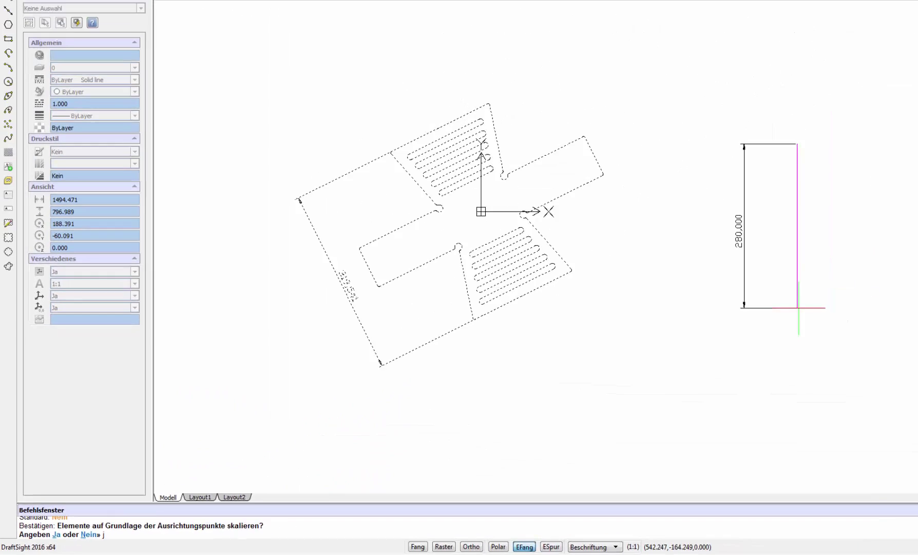
type("j")
key("Return")
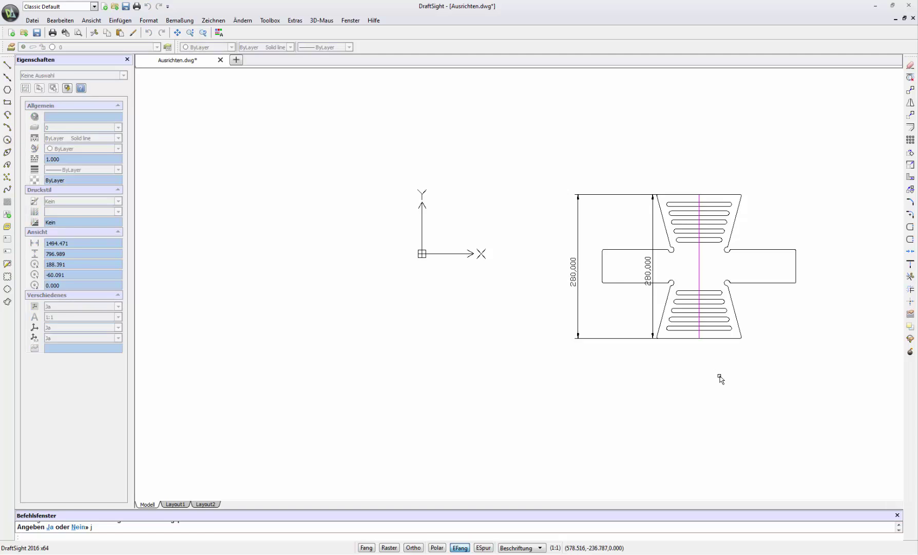
Pan the view over to the hexagon and the separate rectangle
middle_click_drag(719, 380, 399, 381)
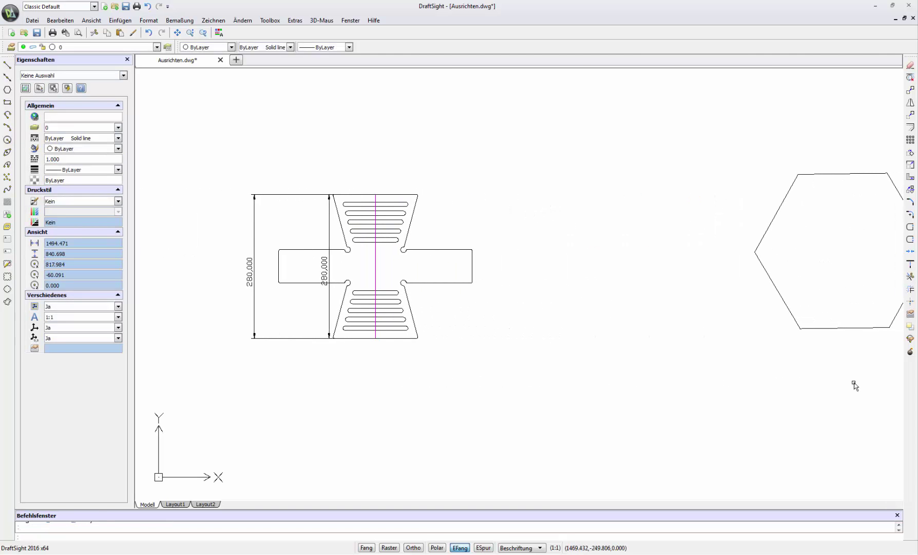
mouse_move(855, 383)
middle_mouse_down()
mouse_move(548, 387)
mouse_move(465, 403)
middle_mouse_up()
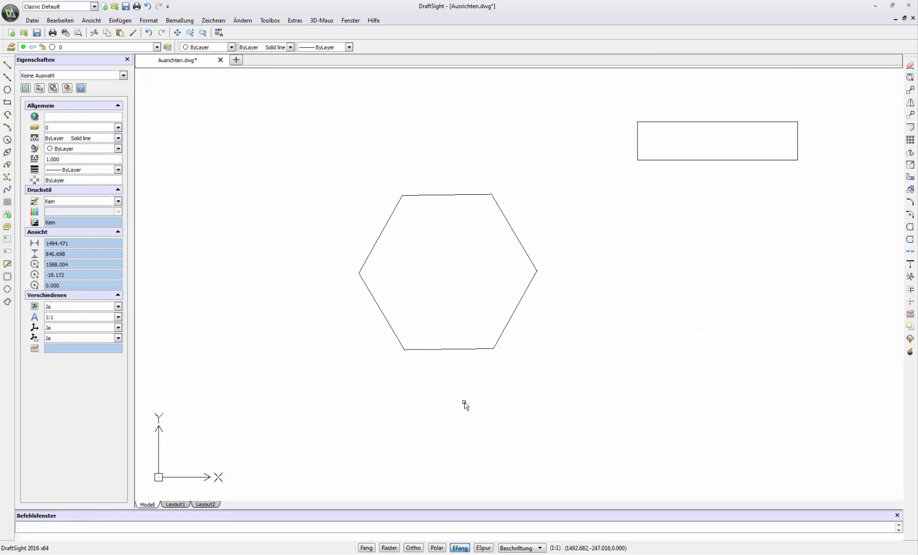
middle_click_drag(689, 373, 691, 381)
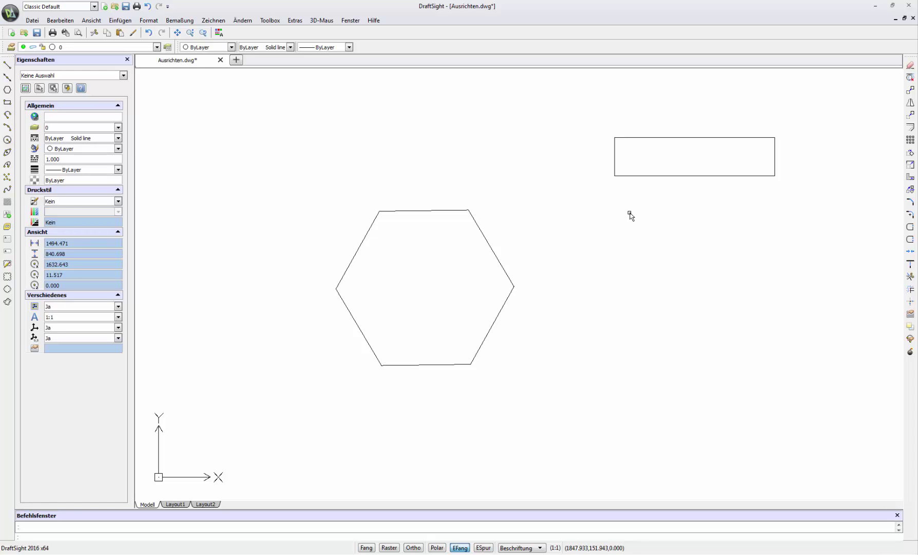
Rerun AUSRICHTEN from recent commands and window-select the rectangle
right_click(630, 214)
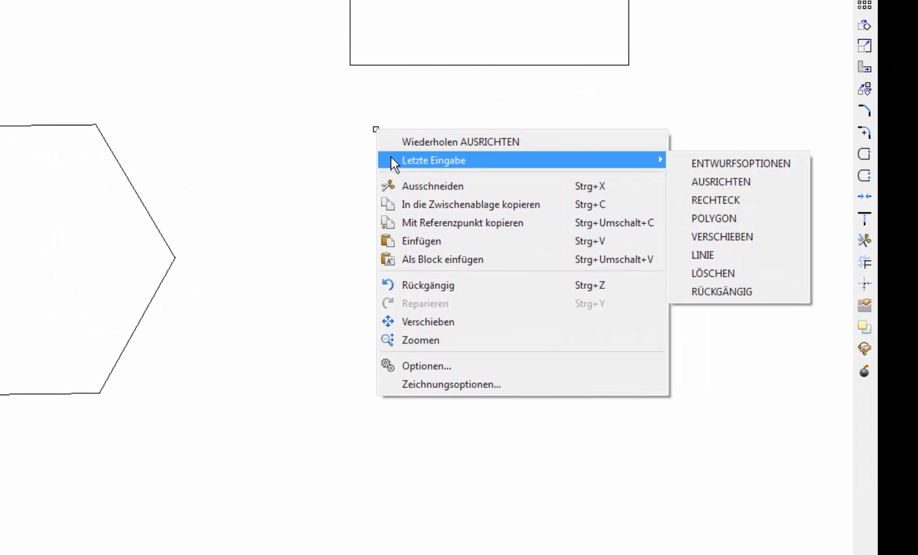
left_click(713, 181)
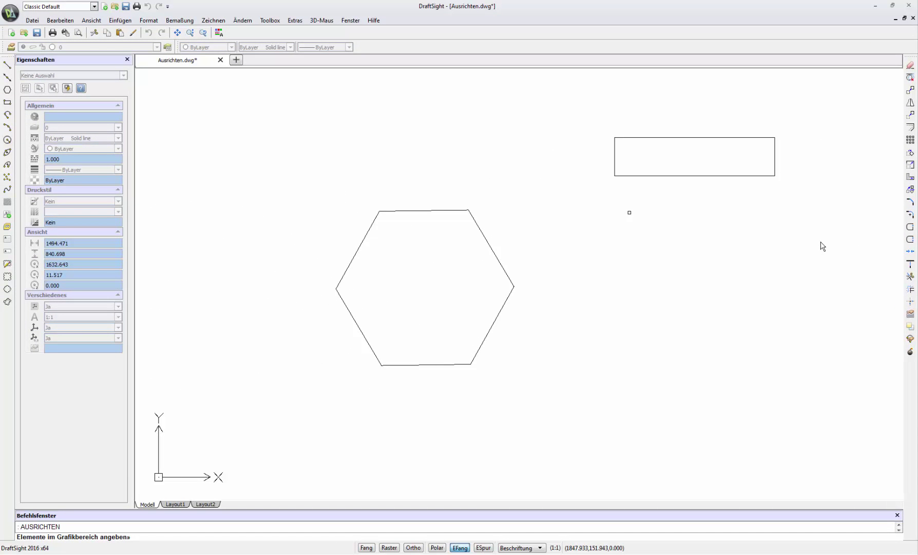
left_click(817, 212)
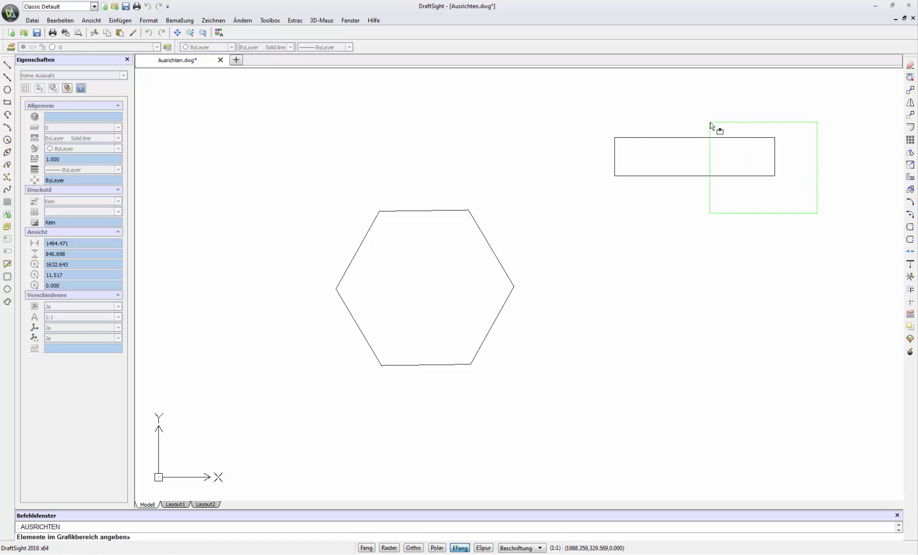
left_click(577, 121)
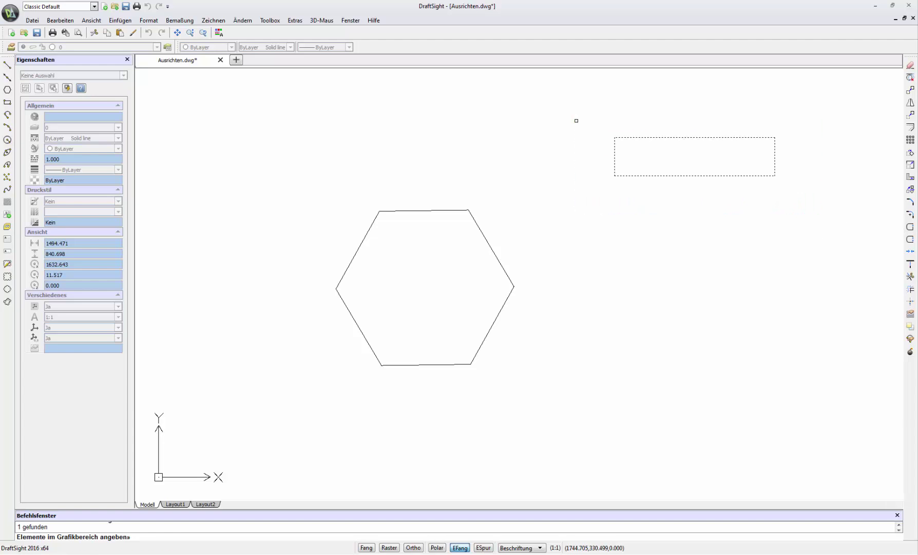
Pair the rectangle's bottom-left and bottom-right corners with the hexagon's left and top-left vertices
key("Return")
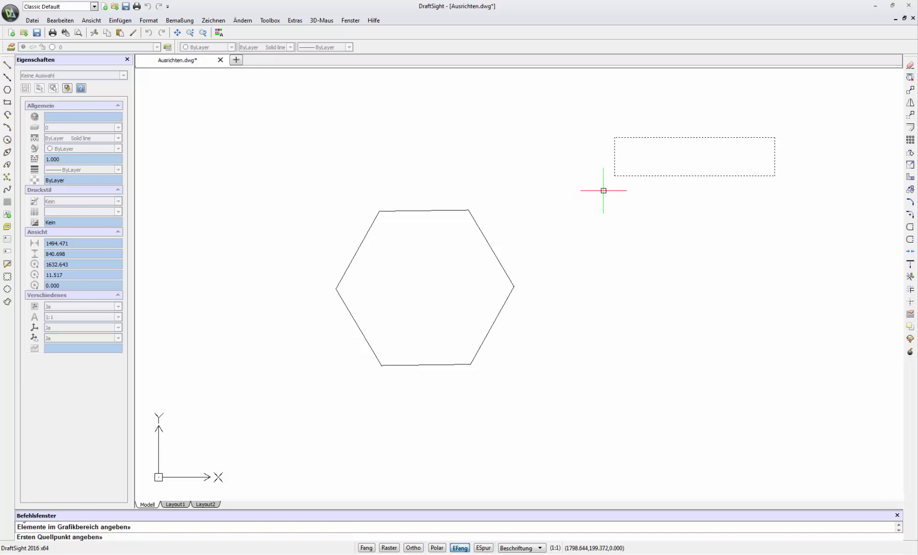
left_click(615, 176)
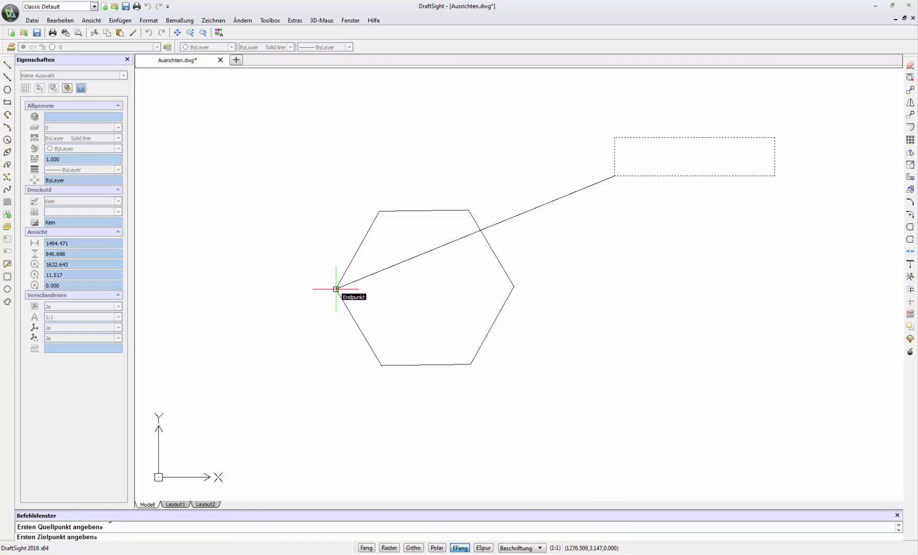
left_click(336, 289)
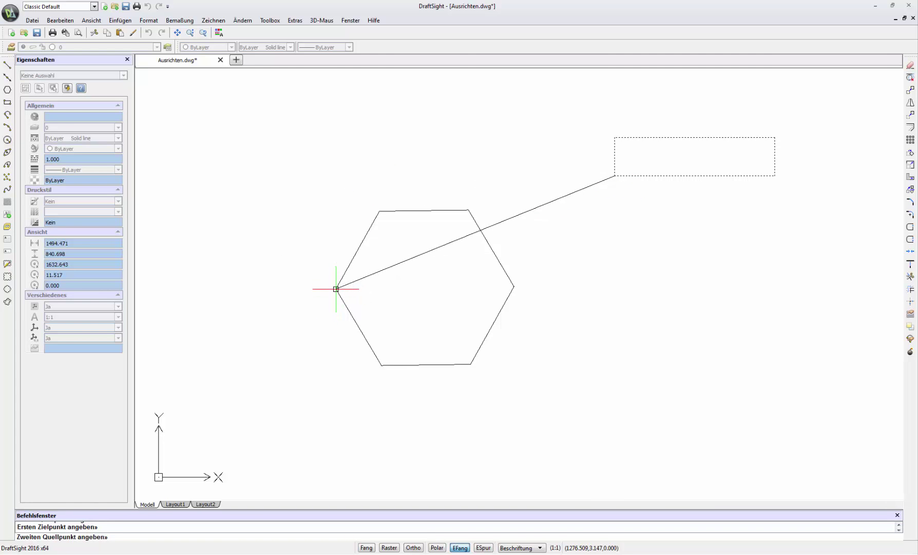
left_click(775, 176)
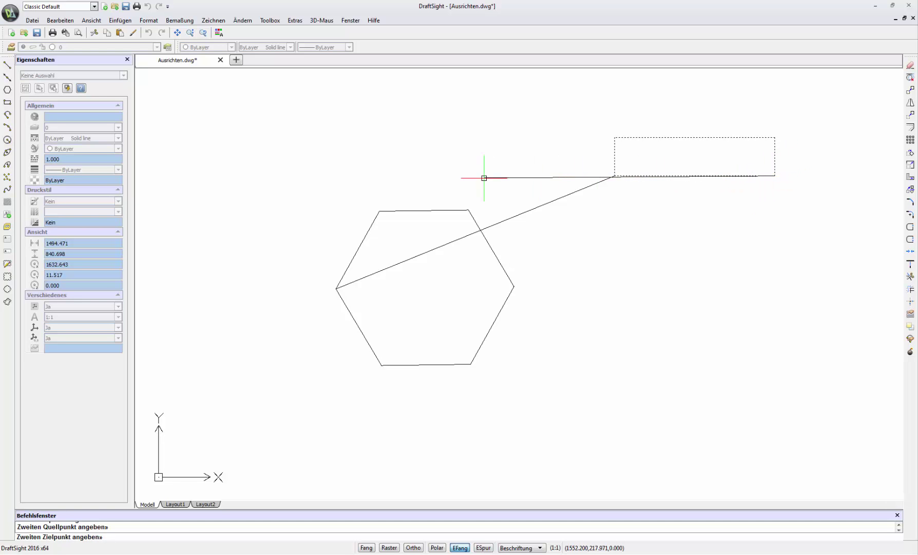
left_click(379, 212)
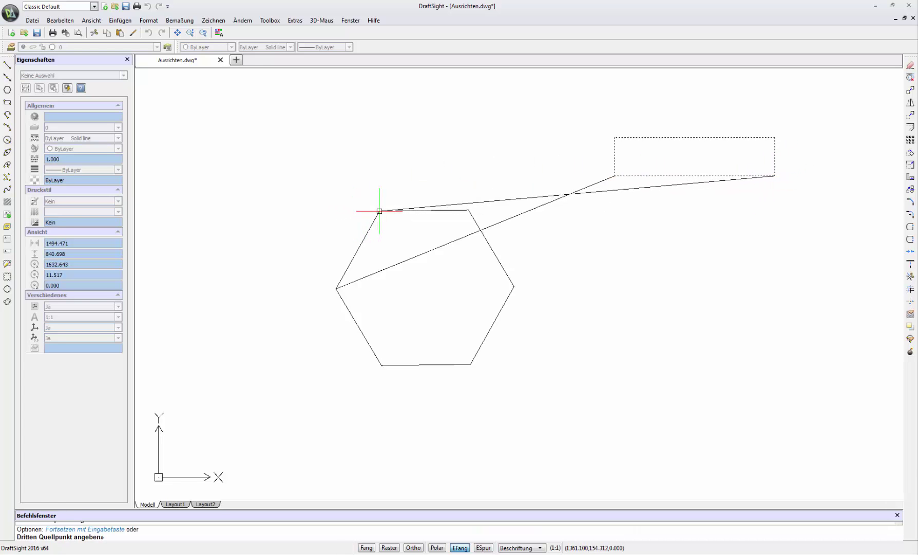
key("Return")
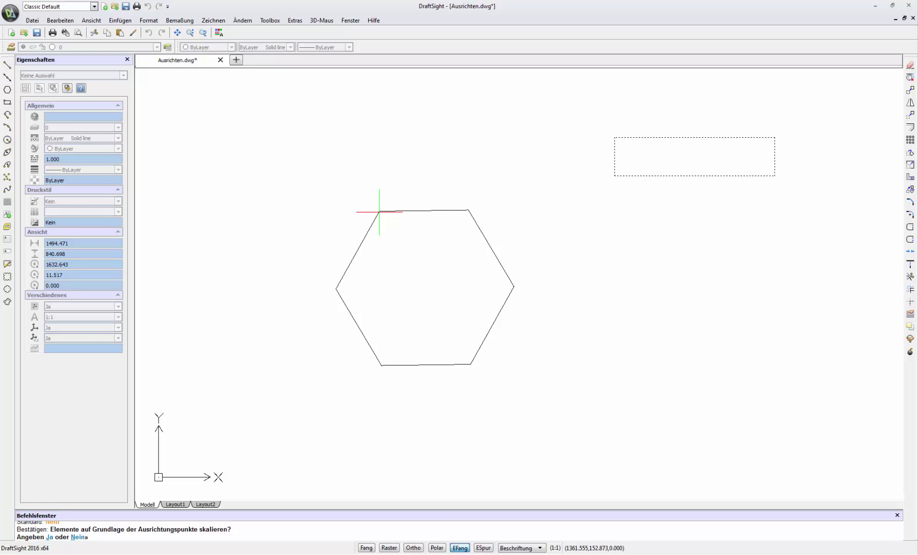
Answer n to scaling so the rectangle keeps its original size
type("n")
key("Return")
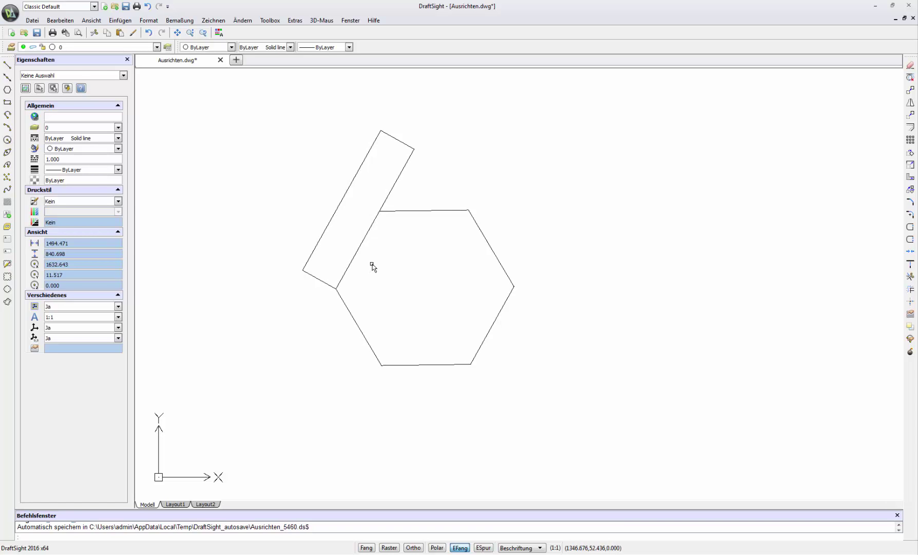
Undo the rectangle's alignment, then restart AUSRICHTEN with the rectangle selected
key("ctrl+z")
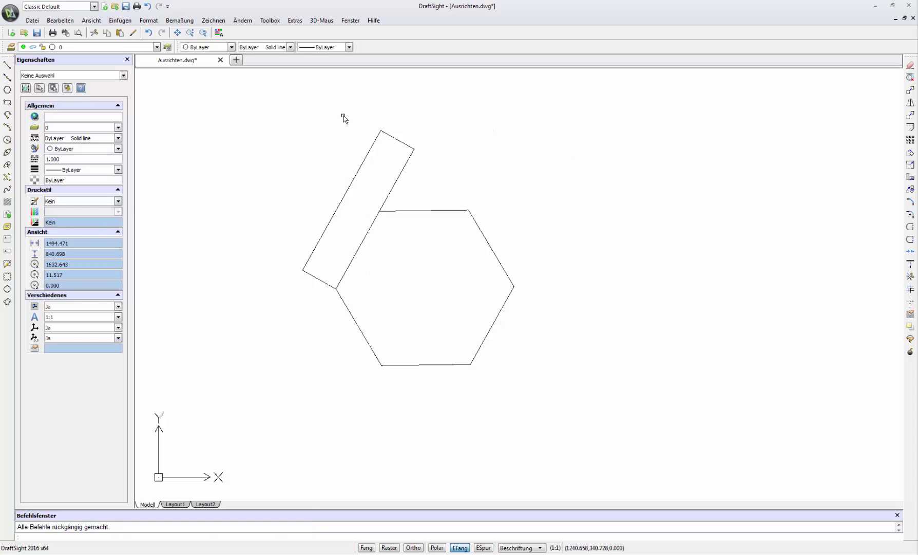
left_click(147, 11)
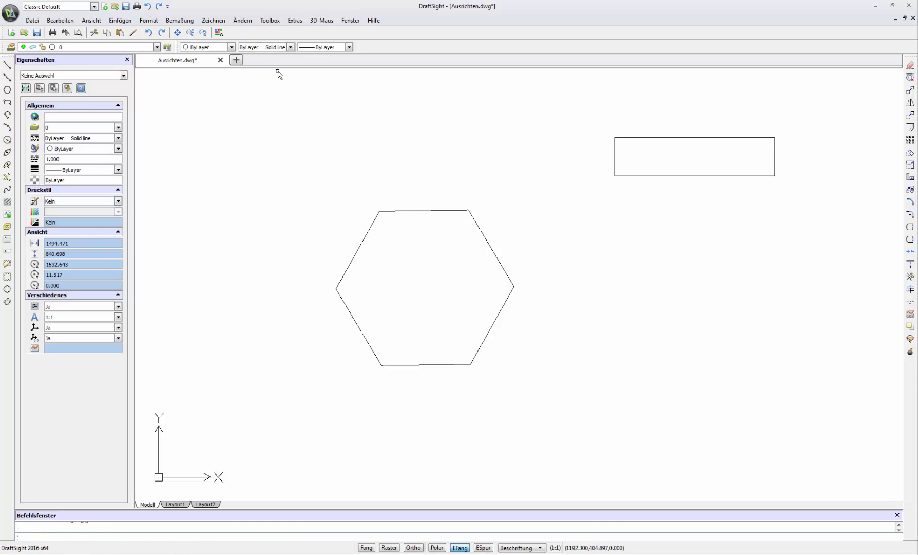
right_click(626, 231)
mouse_move(659, 249)
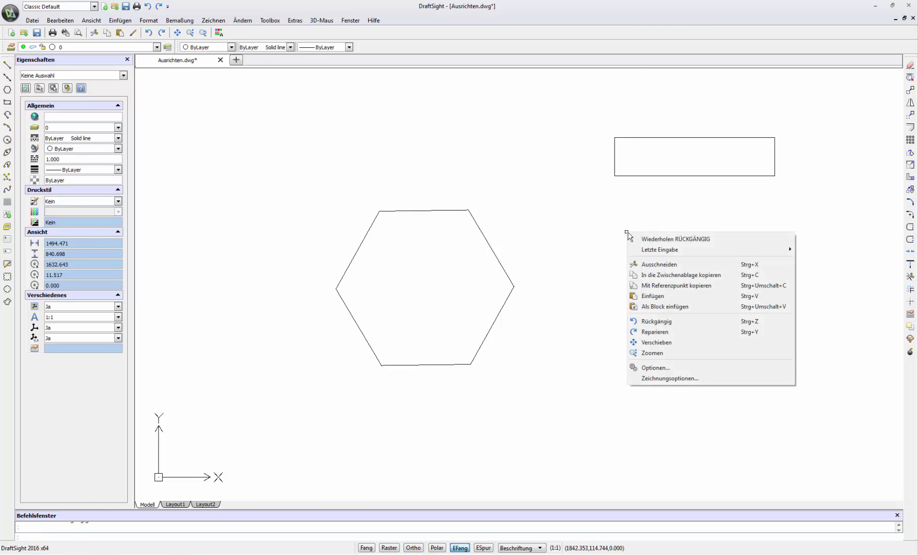
left_click(816, 272)
type("AUSRICHTEN")
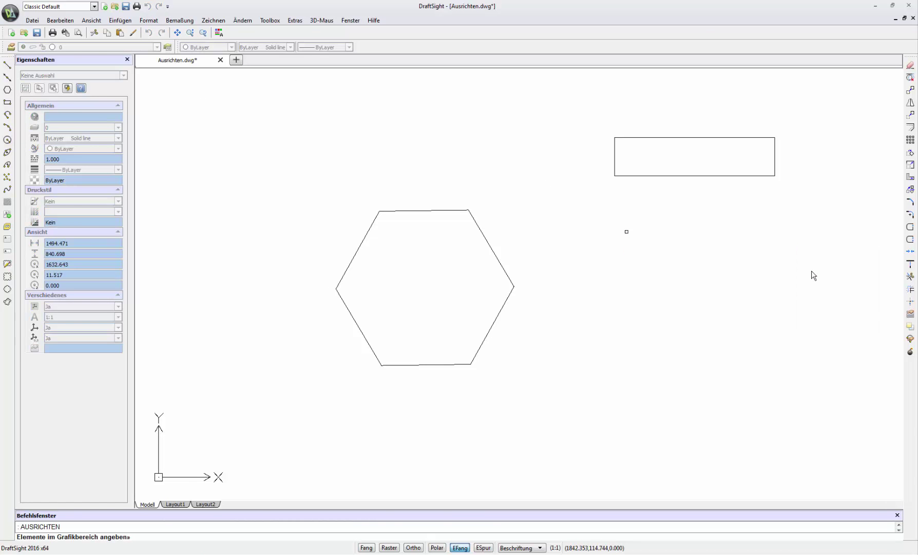
left_click(808, 201)
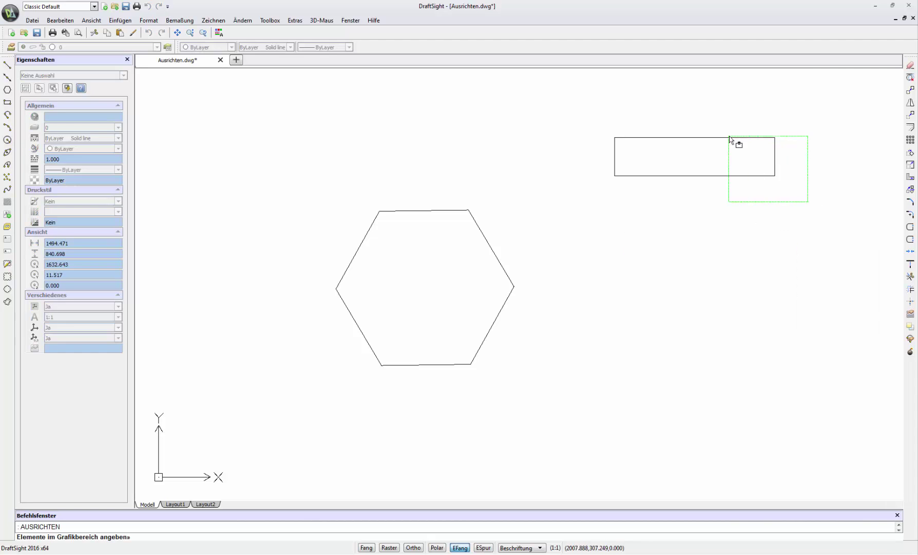
left_click(595, 123)
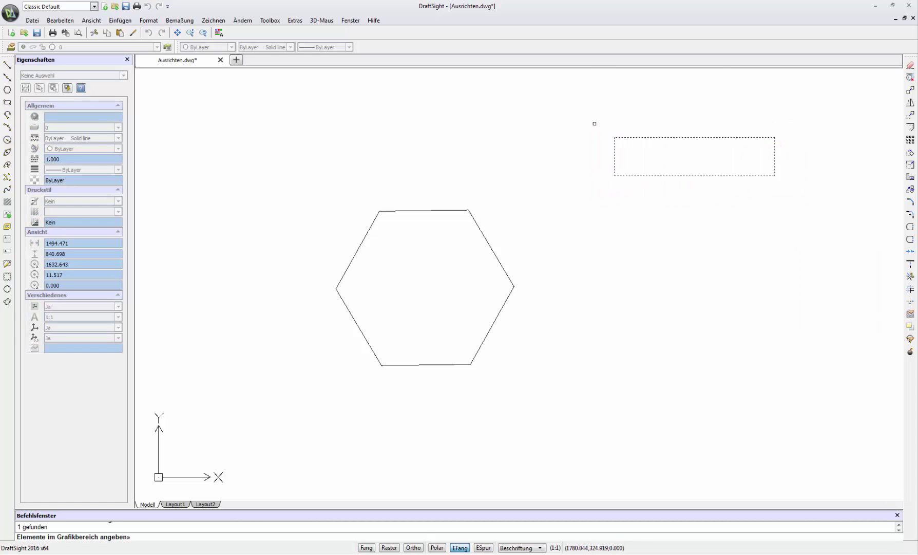
key("Return")
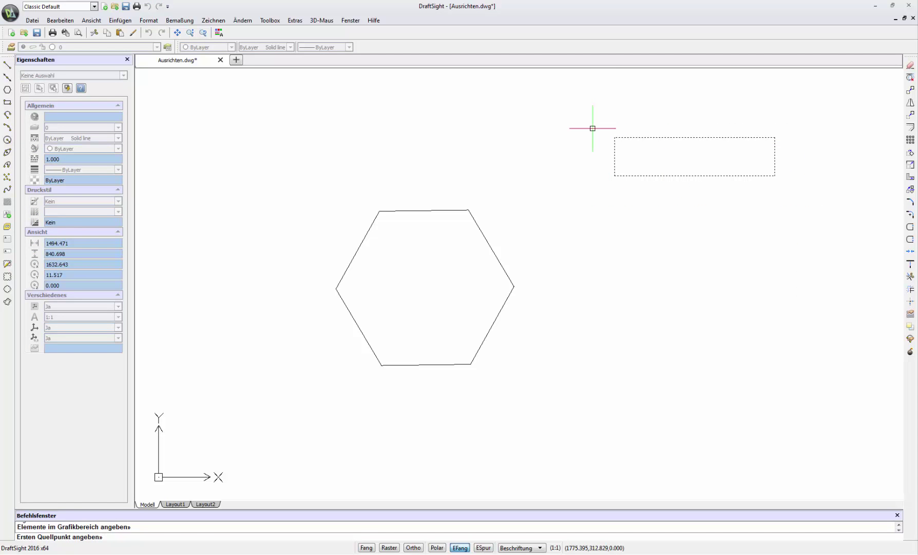
Pair the rectangle's bottom-left and bottom-right corners with the hexagon's left and top-left vertices
left_click(615, 176)
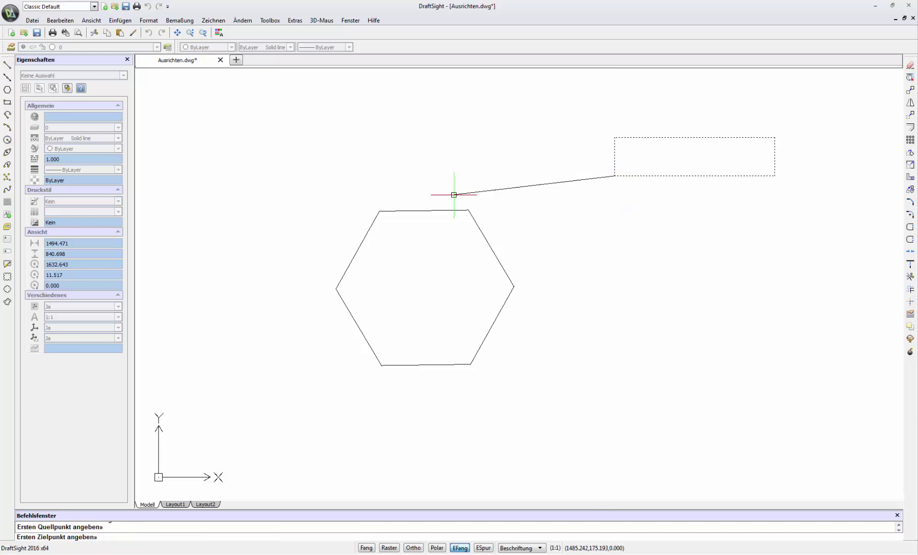
left_click(336, 289)
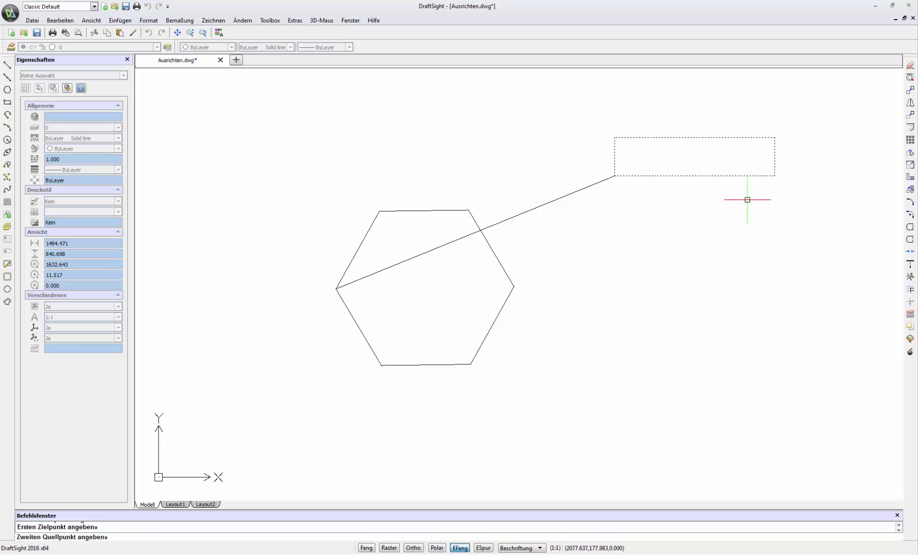
left_click(774, 175)
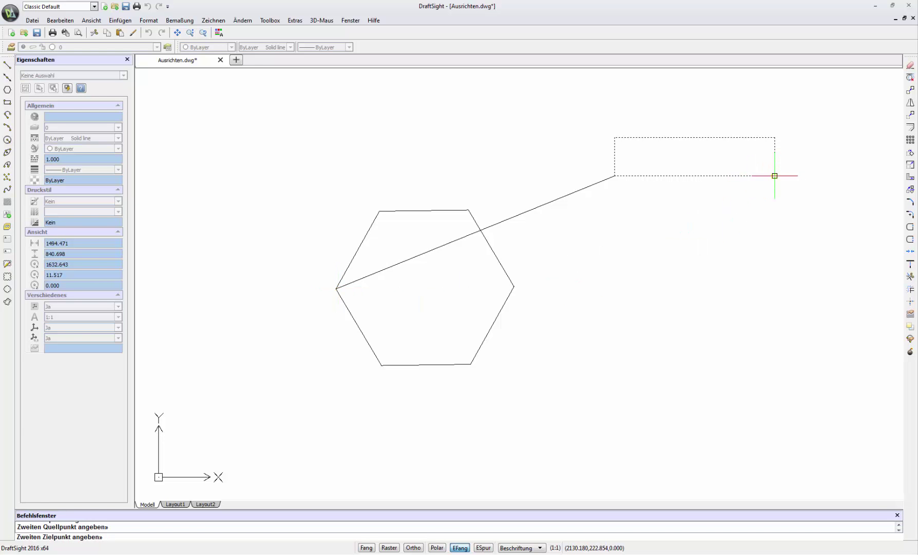
left_click(380, 211)
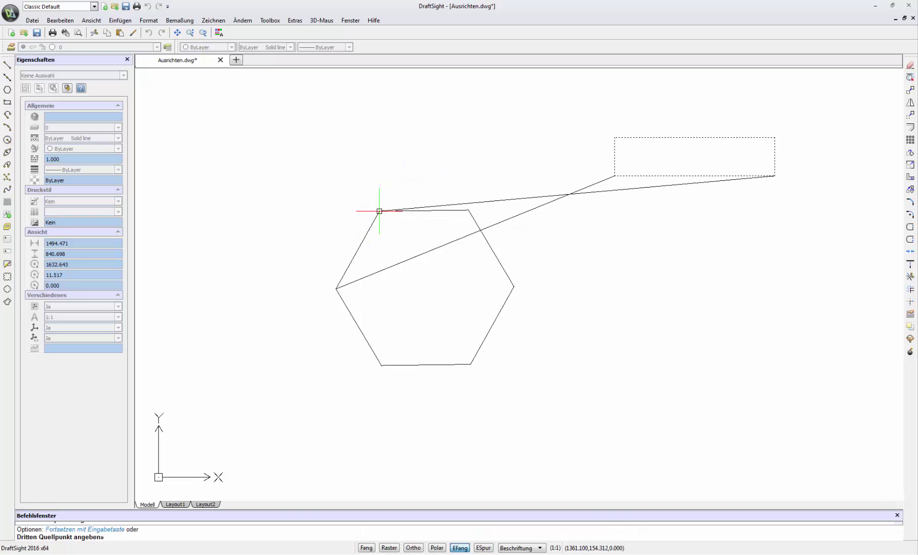
key("Return")
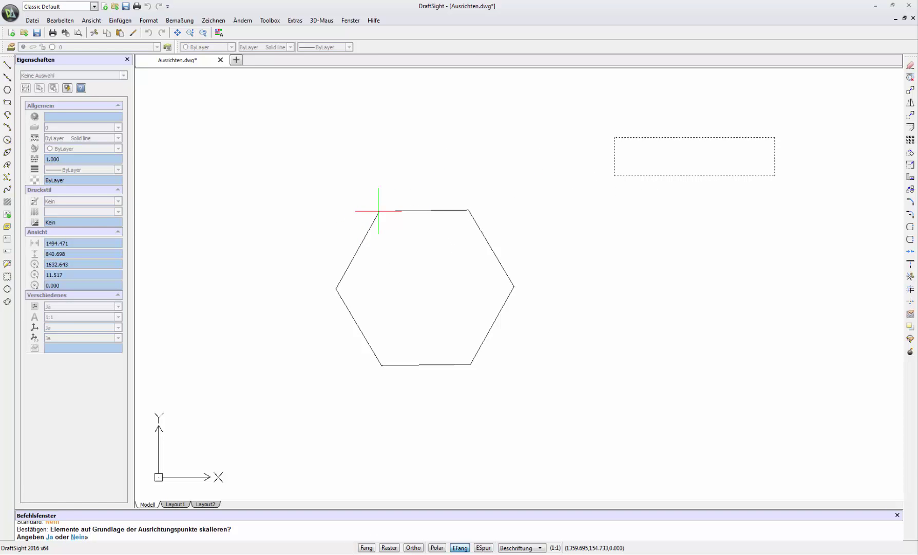
Answer J at the scale prompt so the rectangle spans the hexagon's upper-left edge exactly
type("j")
key("Return")
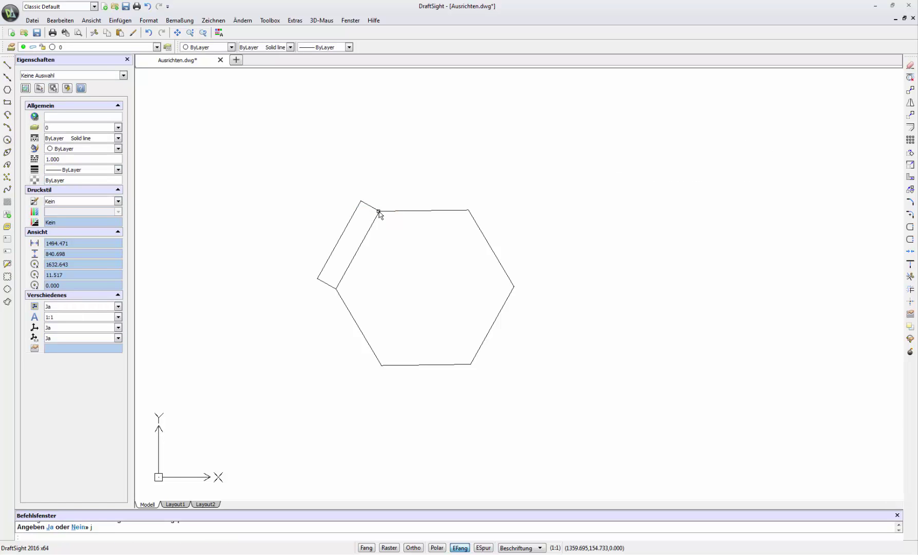